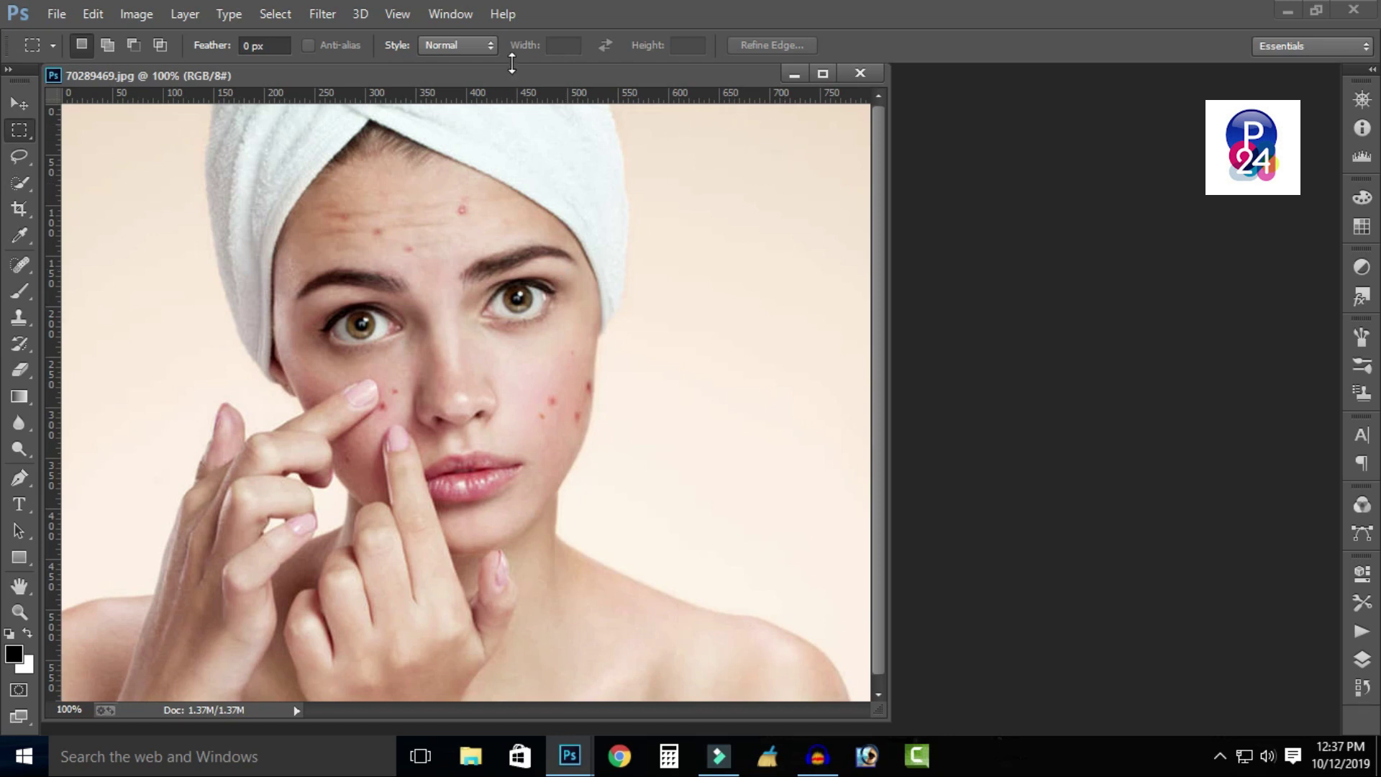
# Move the portrait window further right and hide the rulers.
pyautogui.moveTo(470, 70); pyautogui.dragTo(543, 79)
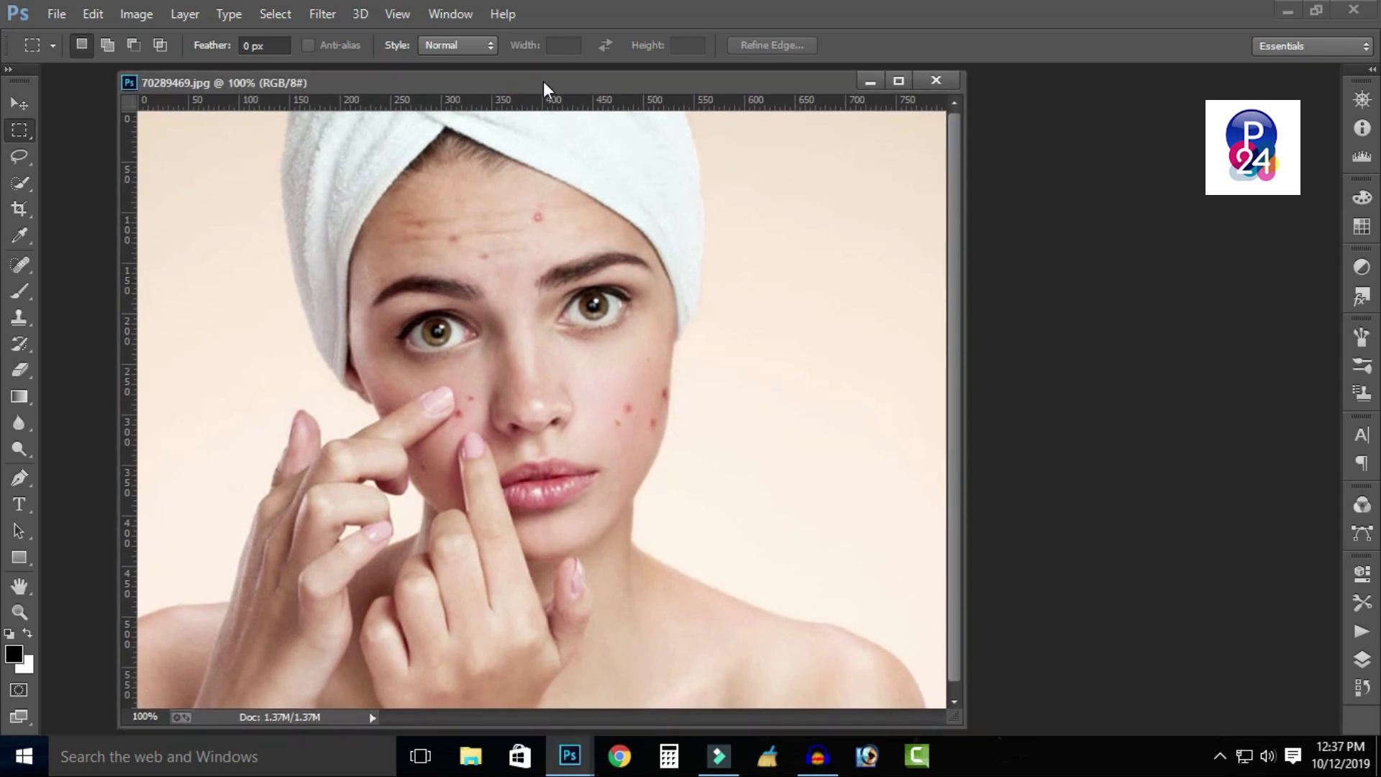
pyautogui.doubleClick(688, 83)
pyautogui.hotkey('ctrl', 'r')
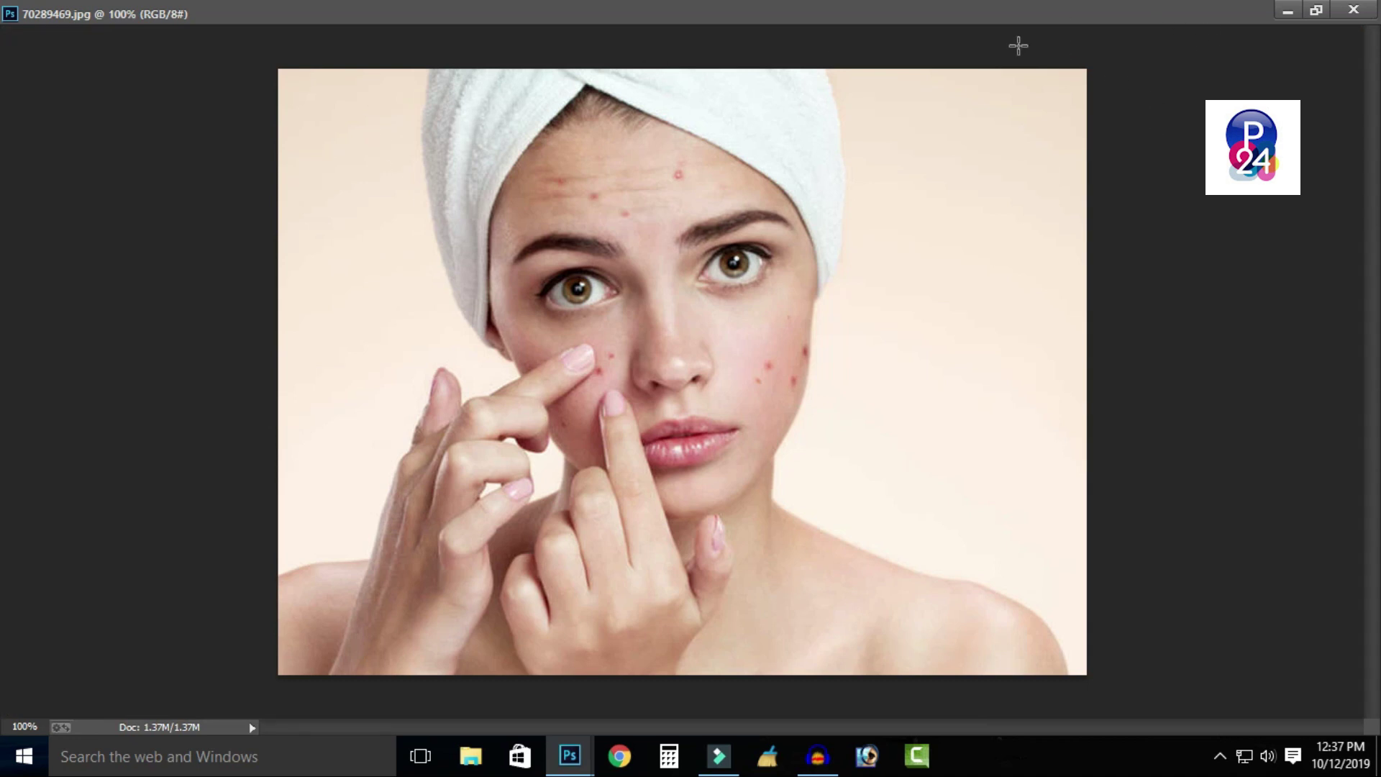
pyautogui.doubleClick(1020, 11)
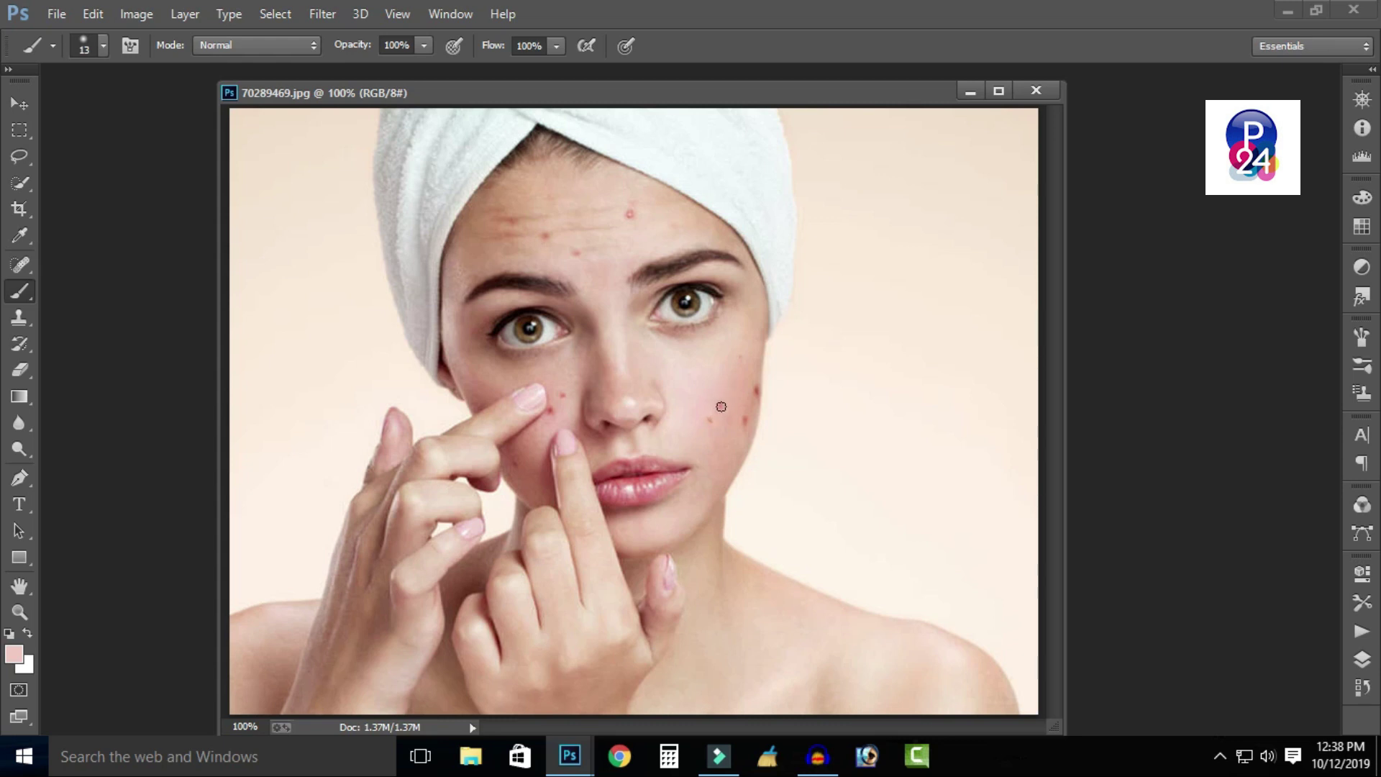
# Brush skin colour over the pimples on the cheek and forehead.
pyautogui.click(713, 421)
pyautogui.click(630, 213)
pyautogui.click(511, 220)
pyautogui.click(510, 221)
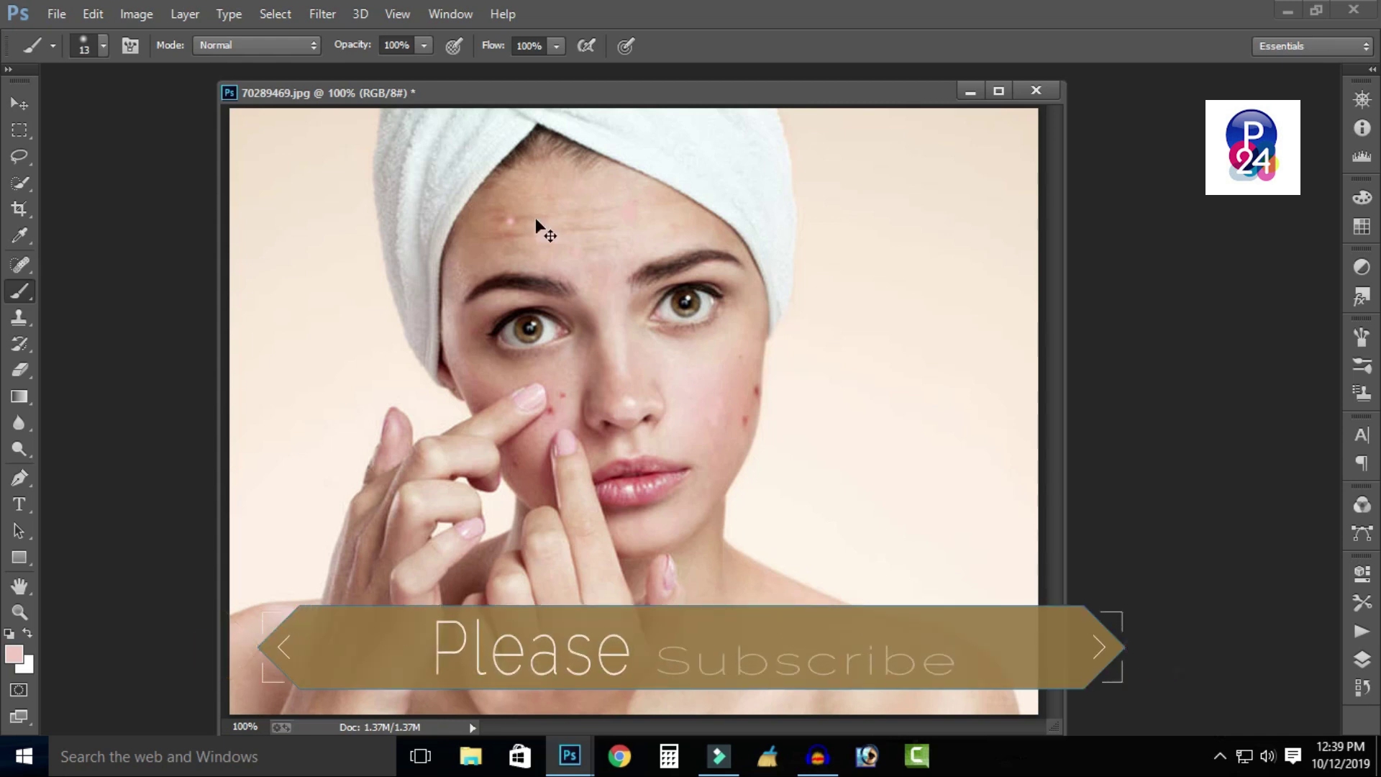
# Undo the bad forehead dab and sample a fresh skin tone from the cheek.
pyautogui.hotkey('ctrl', 'z')
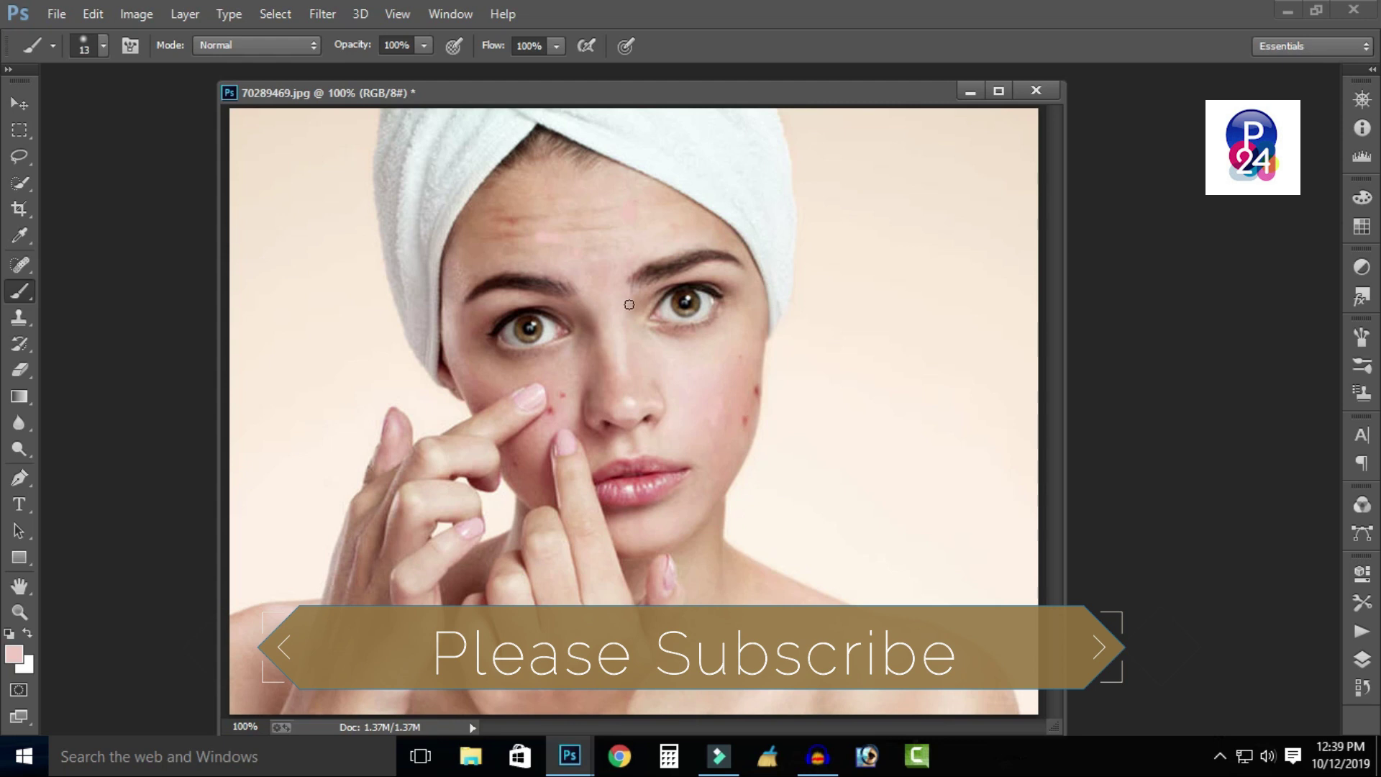
pyautogui.press('alt')
pyautogui.keyDown('alt'); pyautogui.click(562, 384); pyautogui.keyUp('alt')
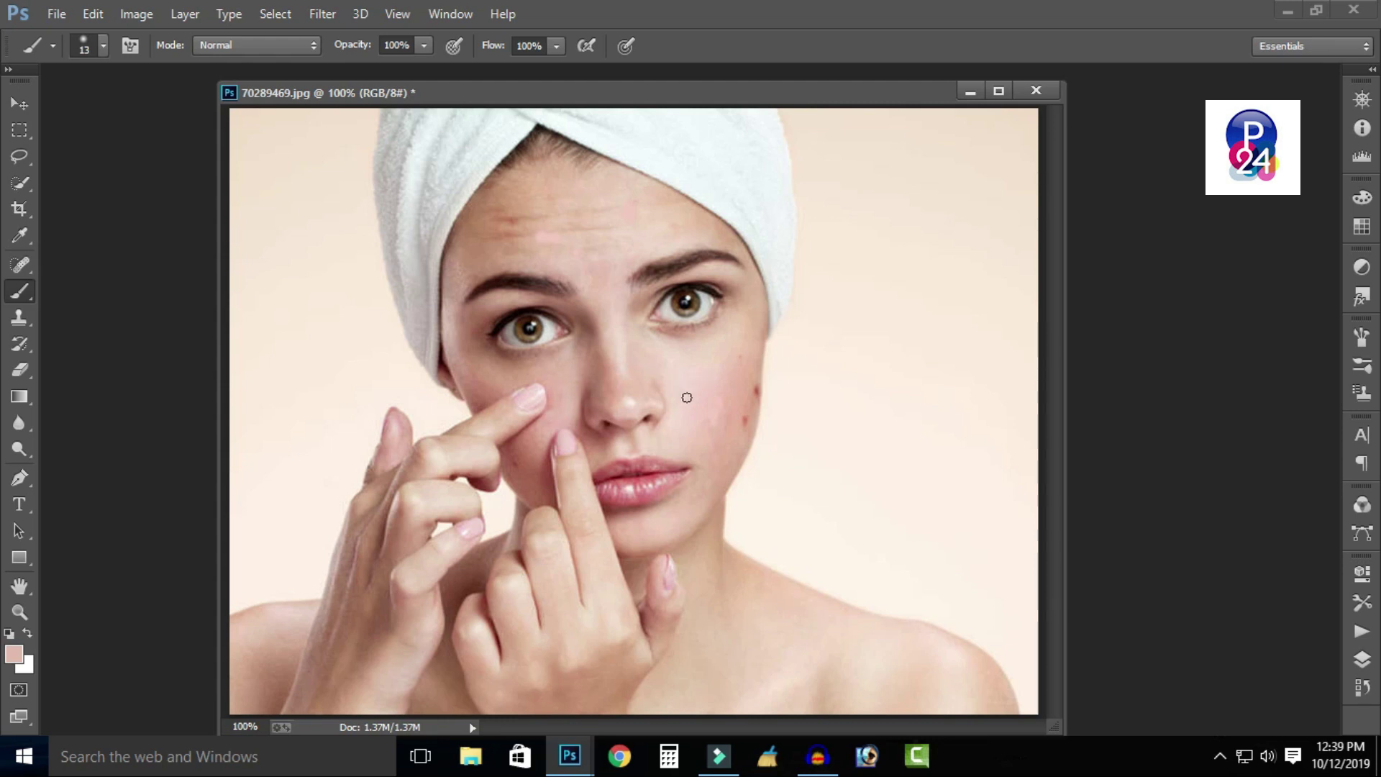
# Zoom in and paint out the remaining red blemishes on the cheek.
pyautogui.keyDown('ctrl'); pyautogui.click(777, 388); pyautogui.keyUp('ctrl')
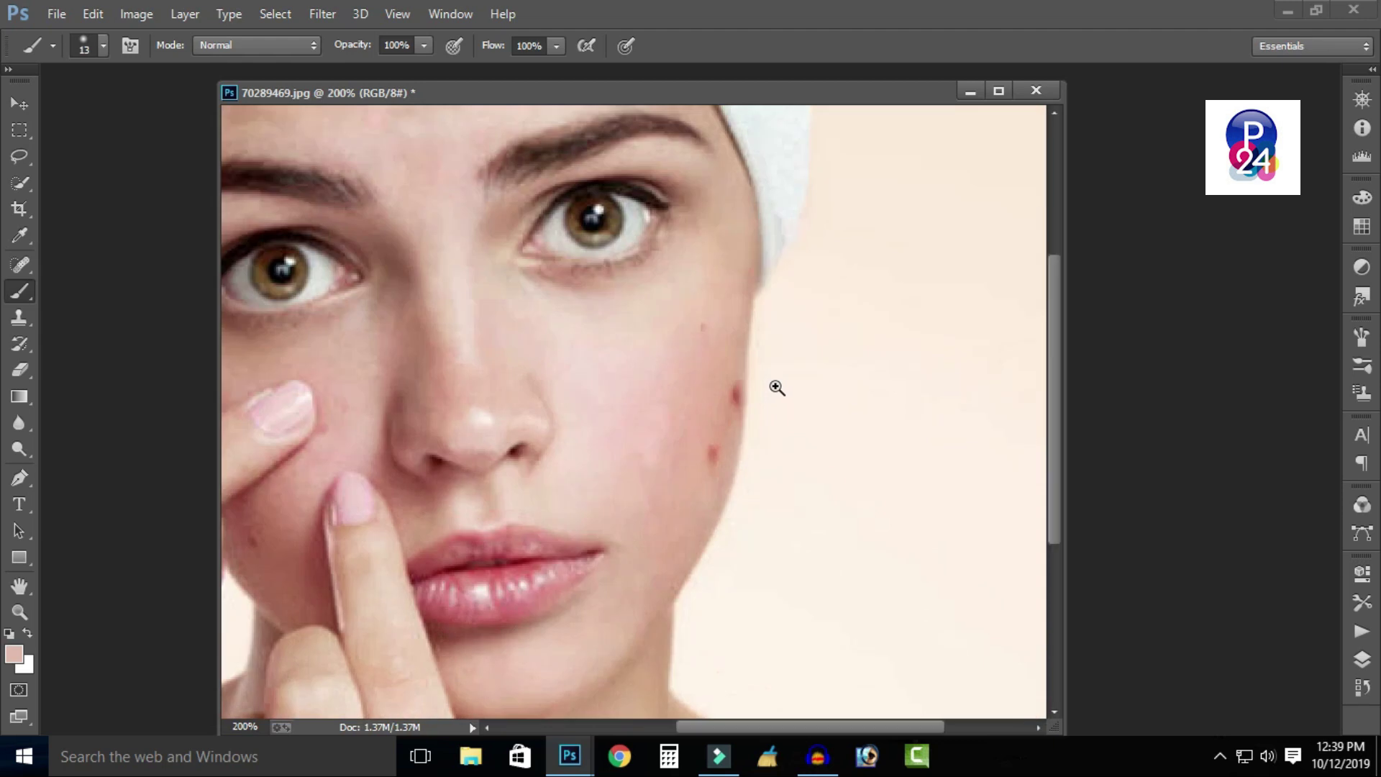
pyautogui.scroll(-2, 726, 392)
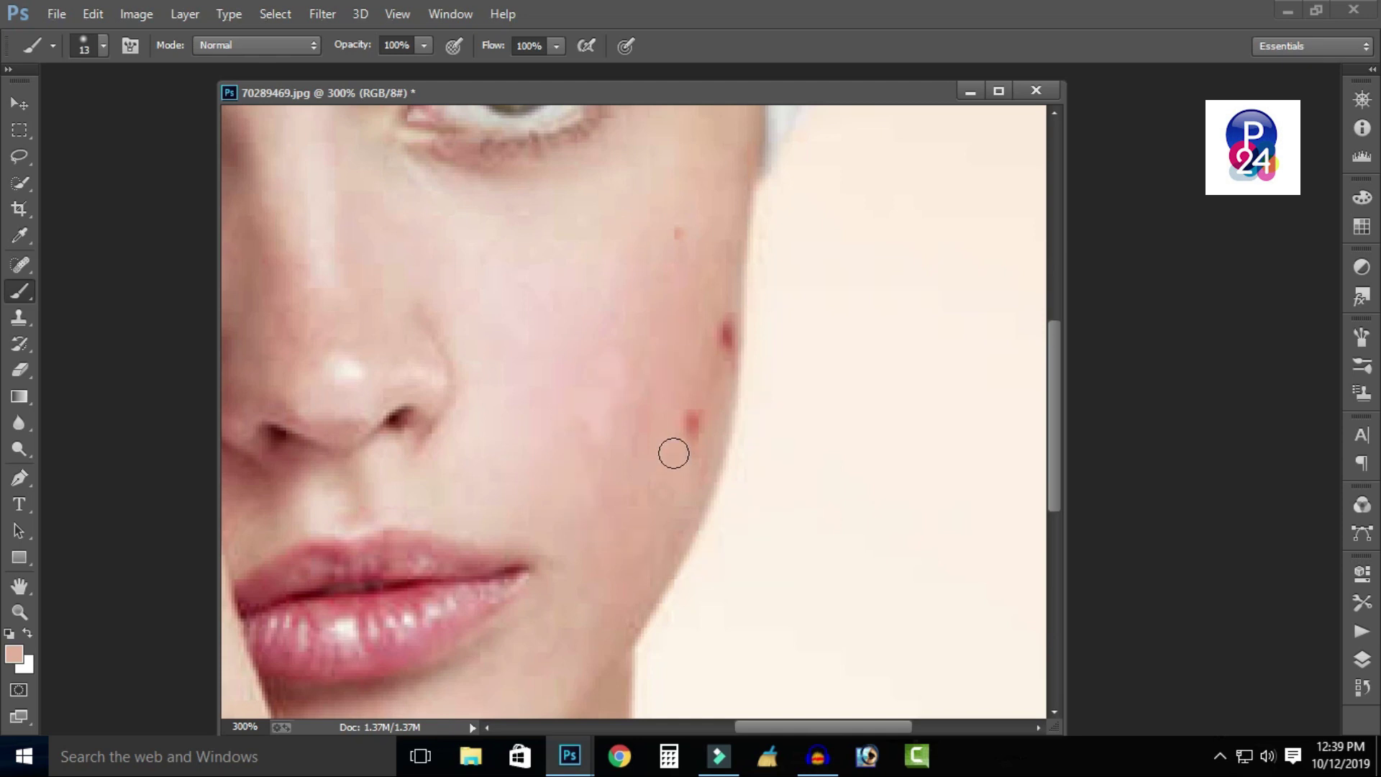
pyautogui.click(688, 420)
pyautogui.scroll(1, 722, 367)
pyautogui.scroll(1, 712, 376)
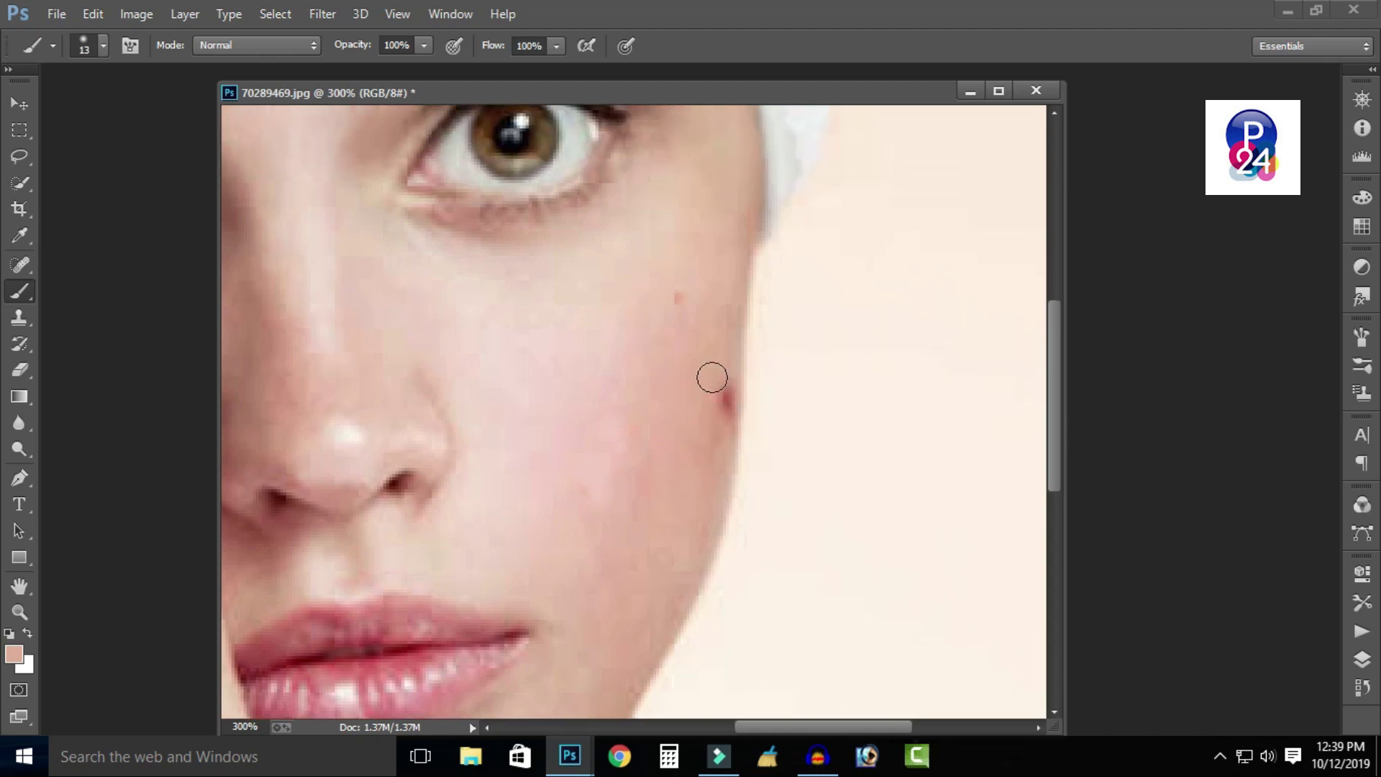
pyautogui.click(679, 302)
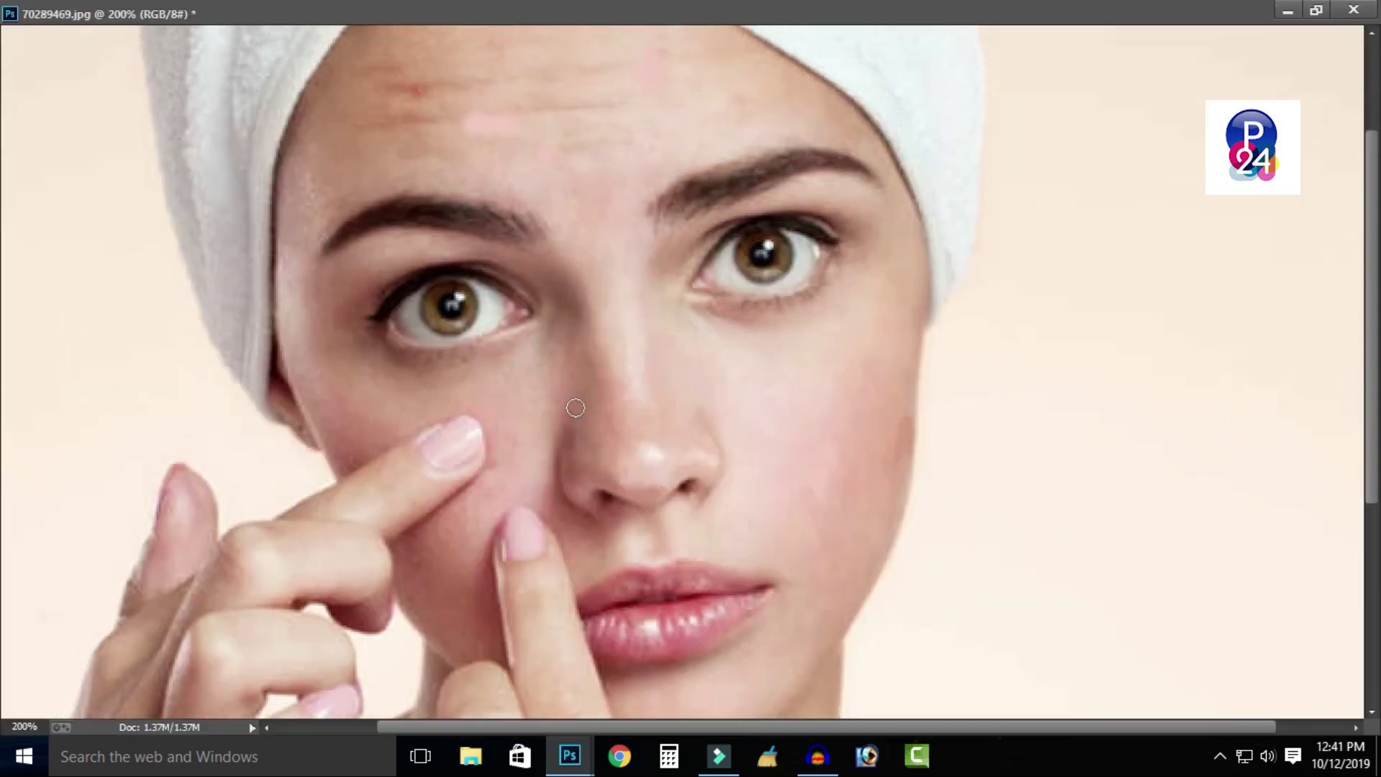
# Paint over the pinkish forehead blemishes, then set the view zoom to 10%.
pyautogui.scroll(3, 607, 333)
pyautogui.moveTo(702, 214); pyautogui.dragTo(666, 185)
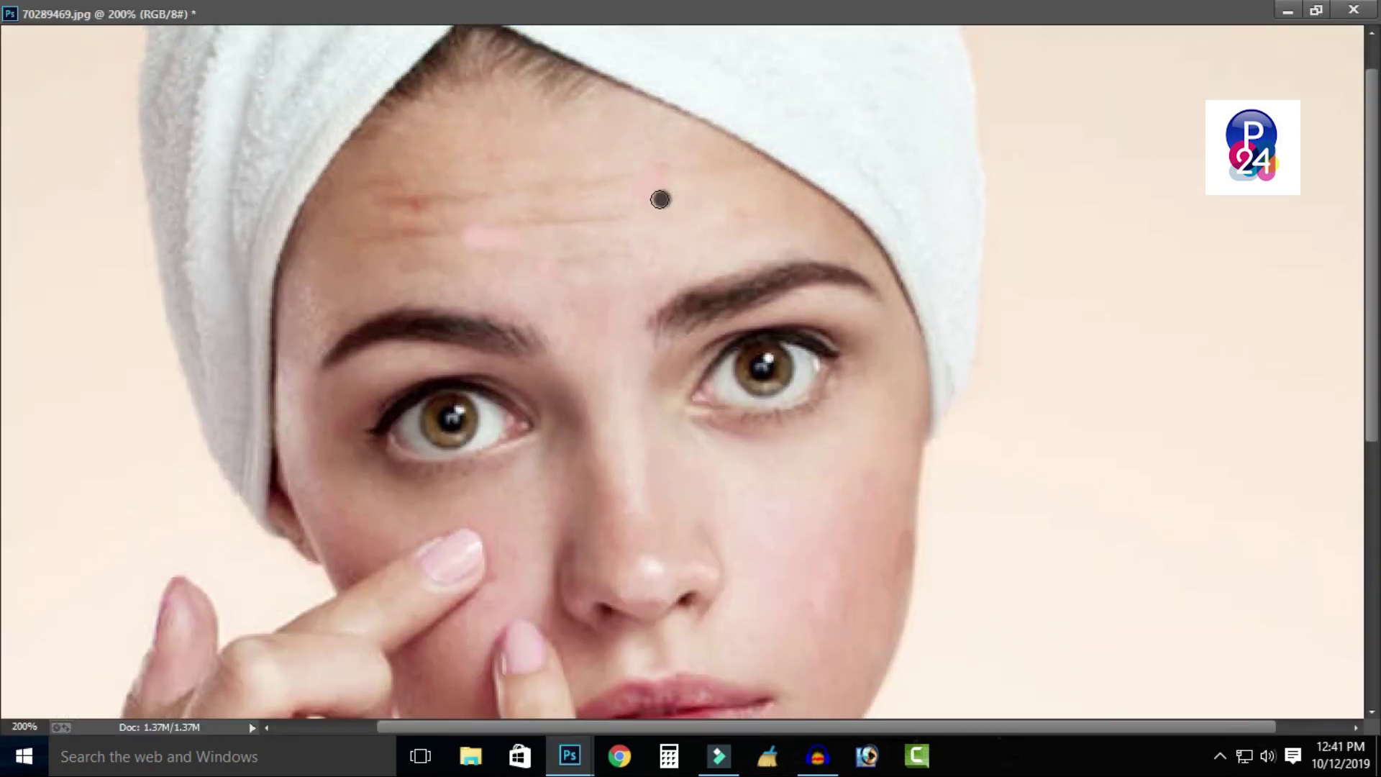
pyautogui.moveTo(493, 240); pyautogui.dragTo(476, 239)
pyautogui.hotkey('alt', 'space')
pyautogui.press('Escape')
pyautogui.click(35, 726)
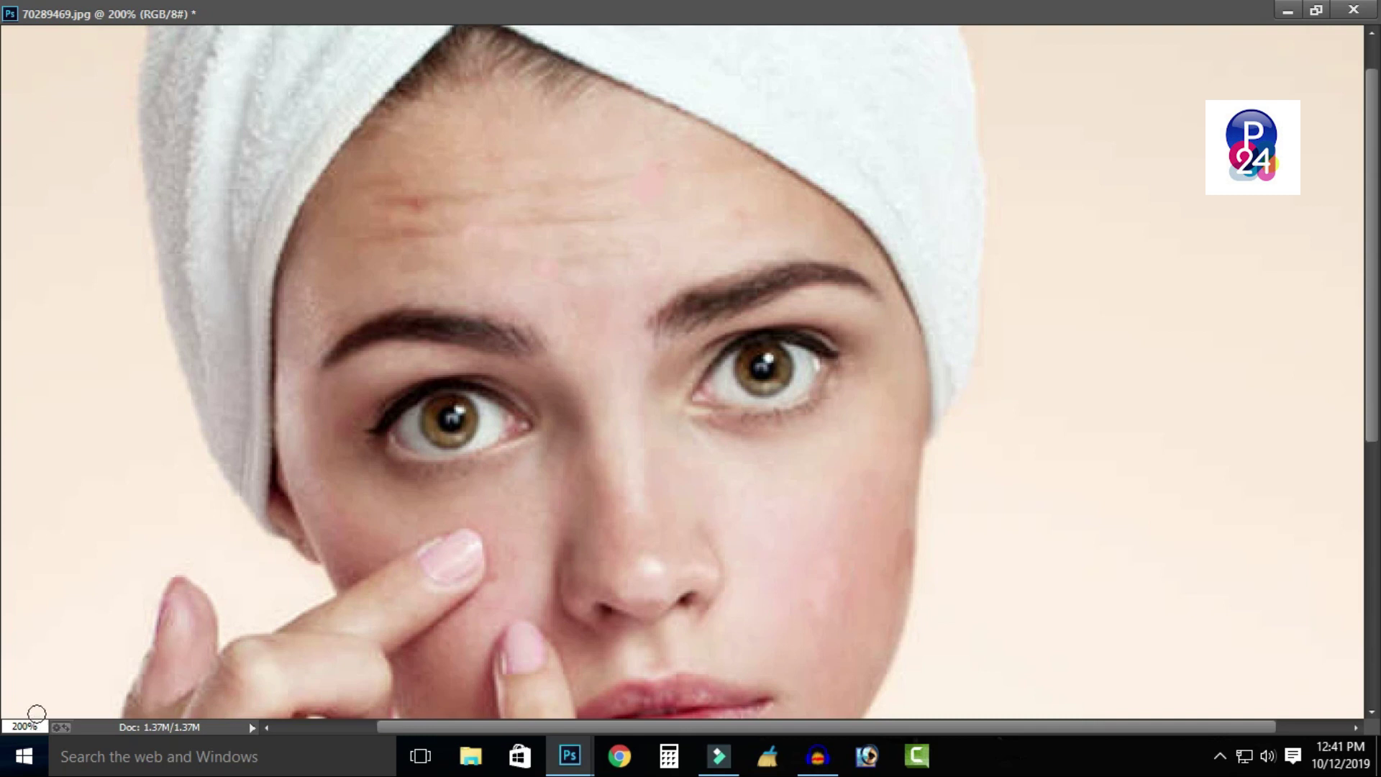
pyautogui.write('10')
pyautogui.press('Return')
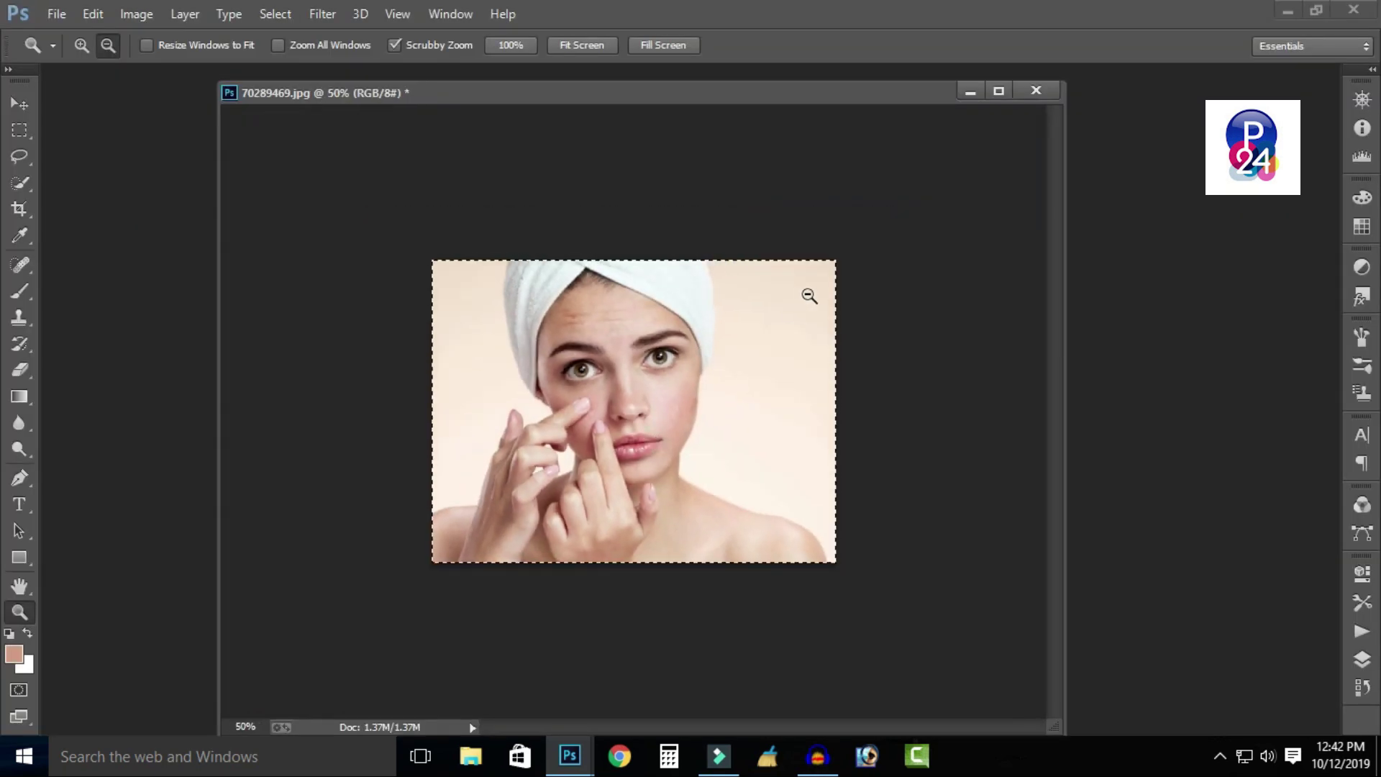
# Zoom in on the portrait to check the retouched face.
pyautogui.click(81, 45)
pyautogui.click(561, 385)
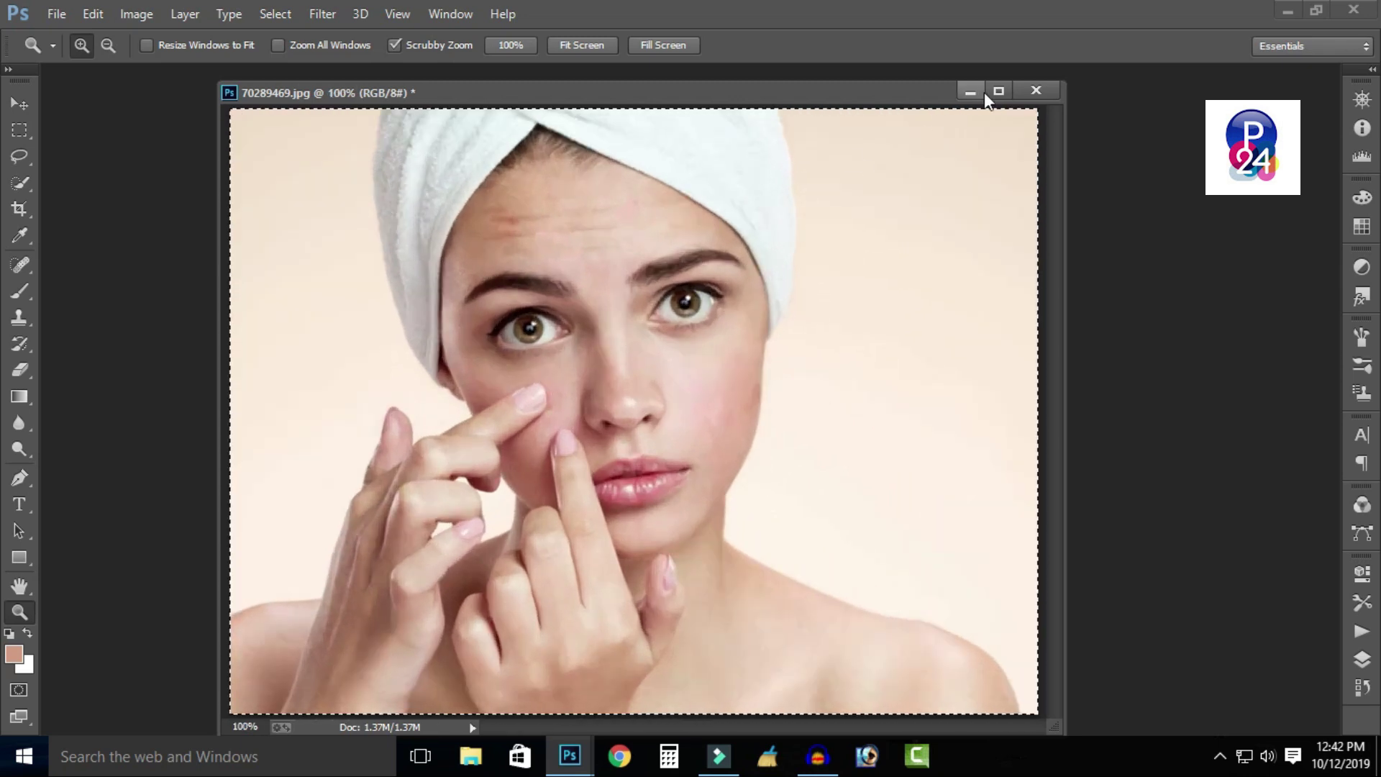
pyautogui.click(999, 90)
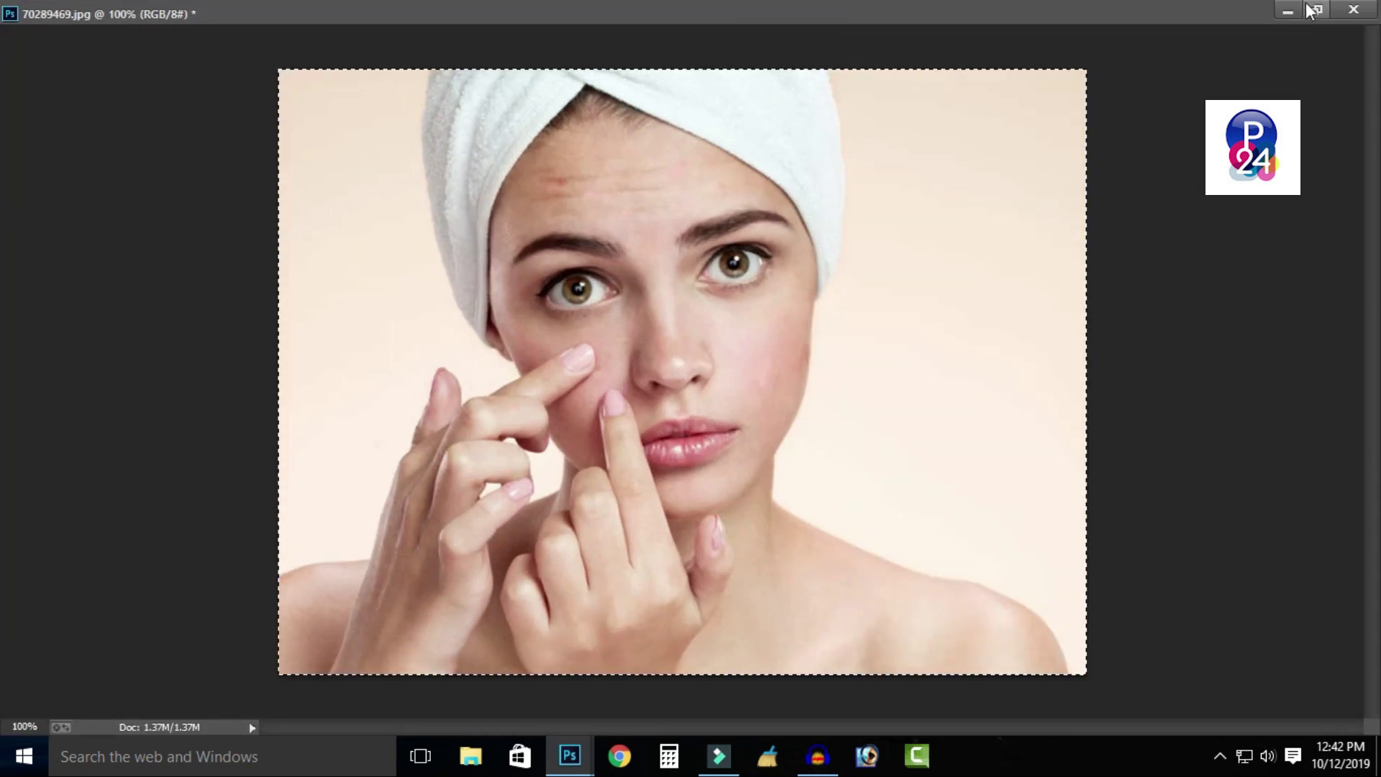
pyautogui.click(1317, 10)
# Deselect everything on the canvas and bring up the Filter menu.
pyautogui.click(20, 131)
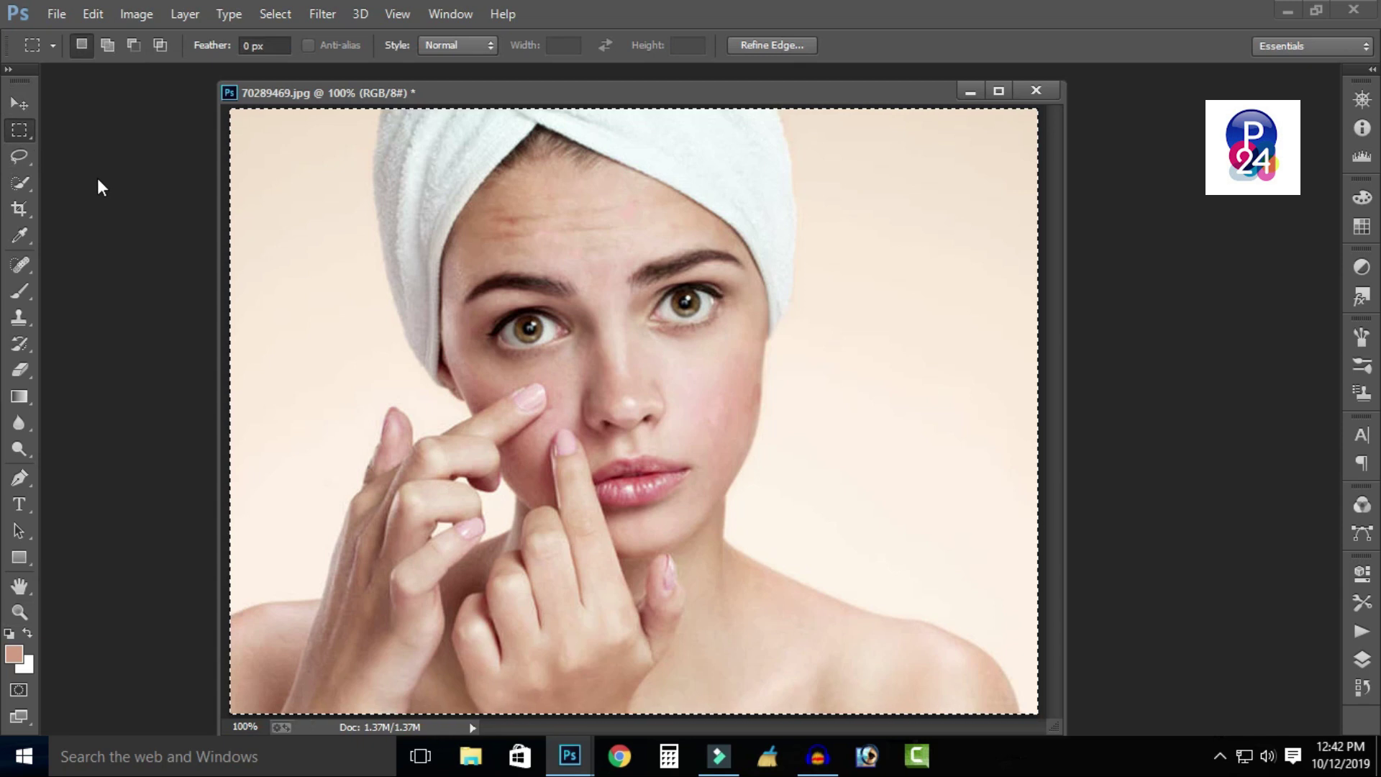
pyautogui.rightClick(536, 247)
pyautogui.click(577, 262)
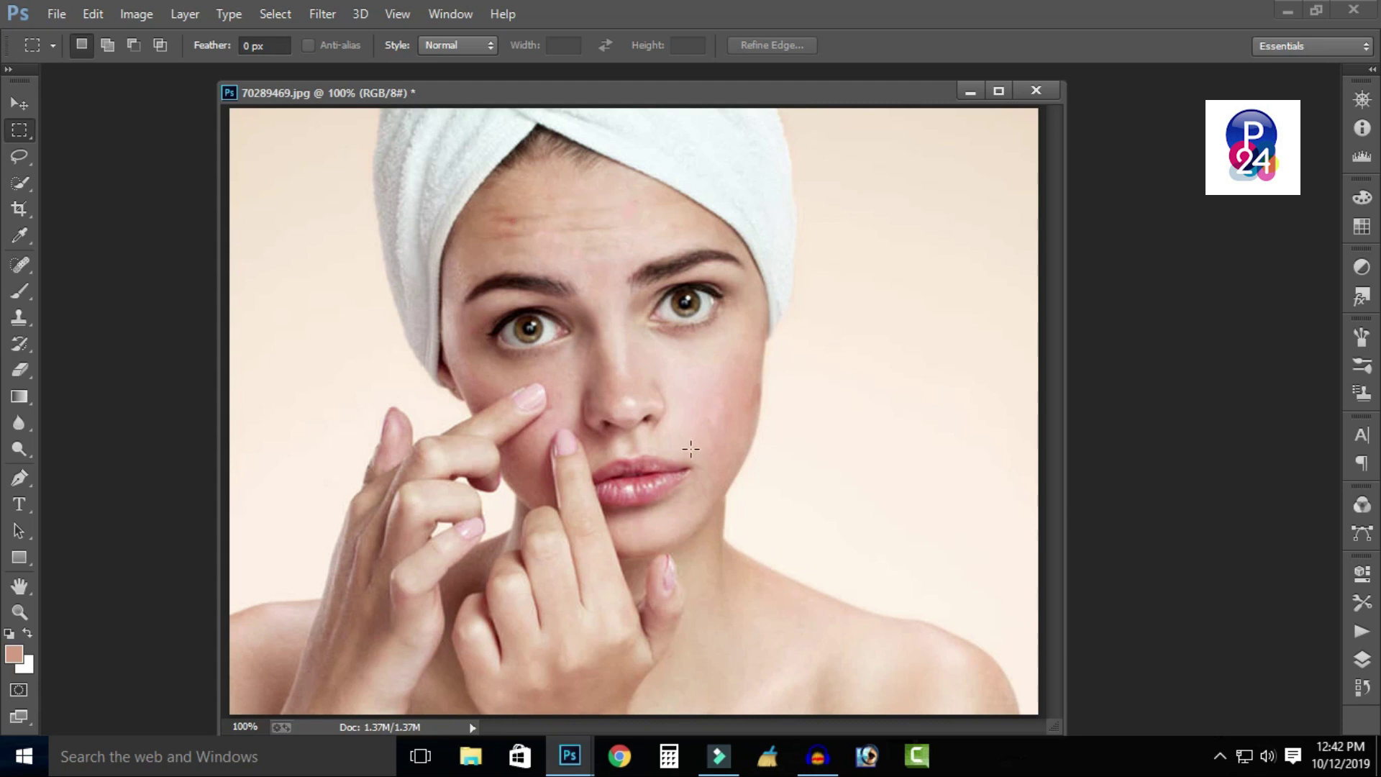
pyautogui.click(998, 91)
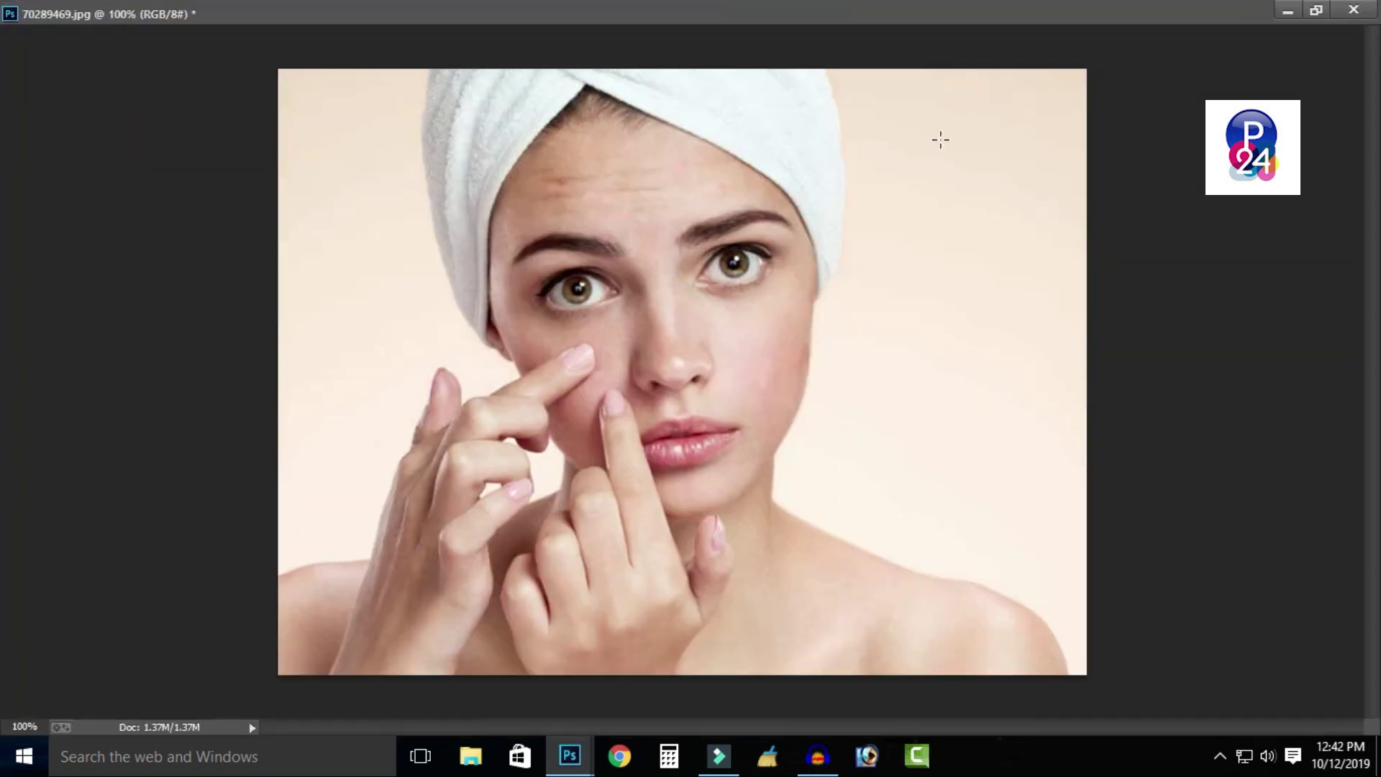
pyautogui.click(1317, 10)
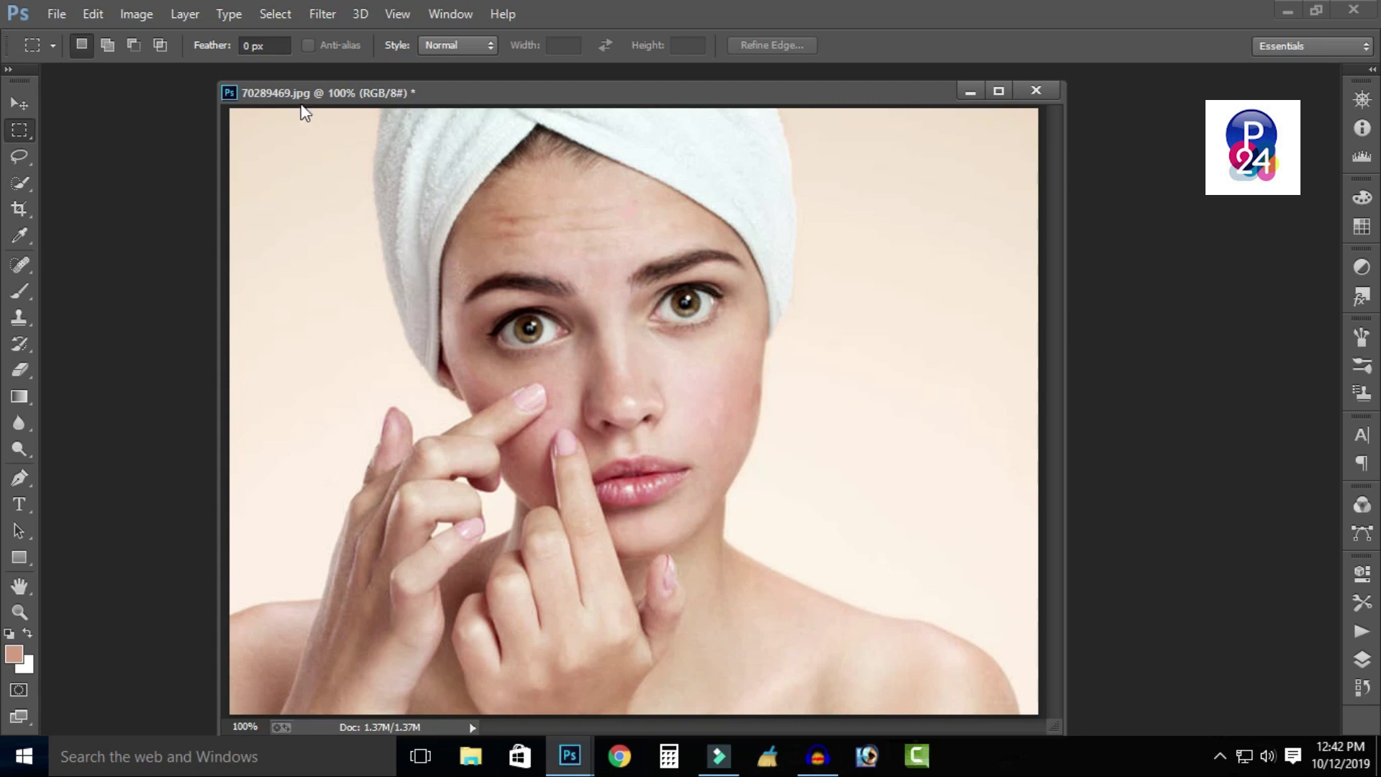
pyautogui.click(321, 15)
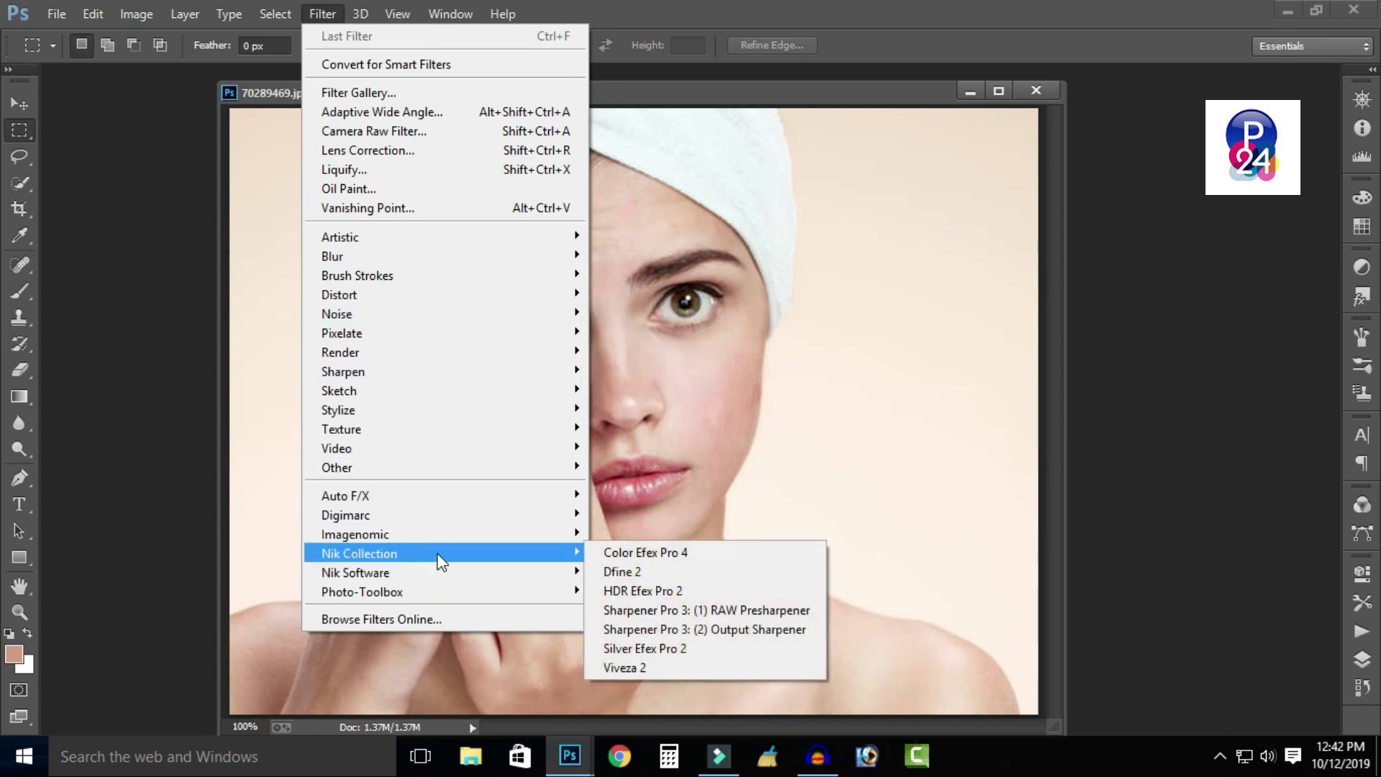
pyautogui.moveTo(362, 591)
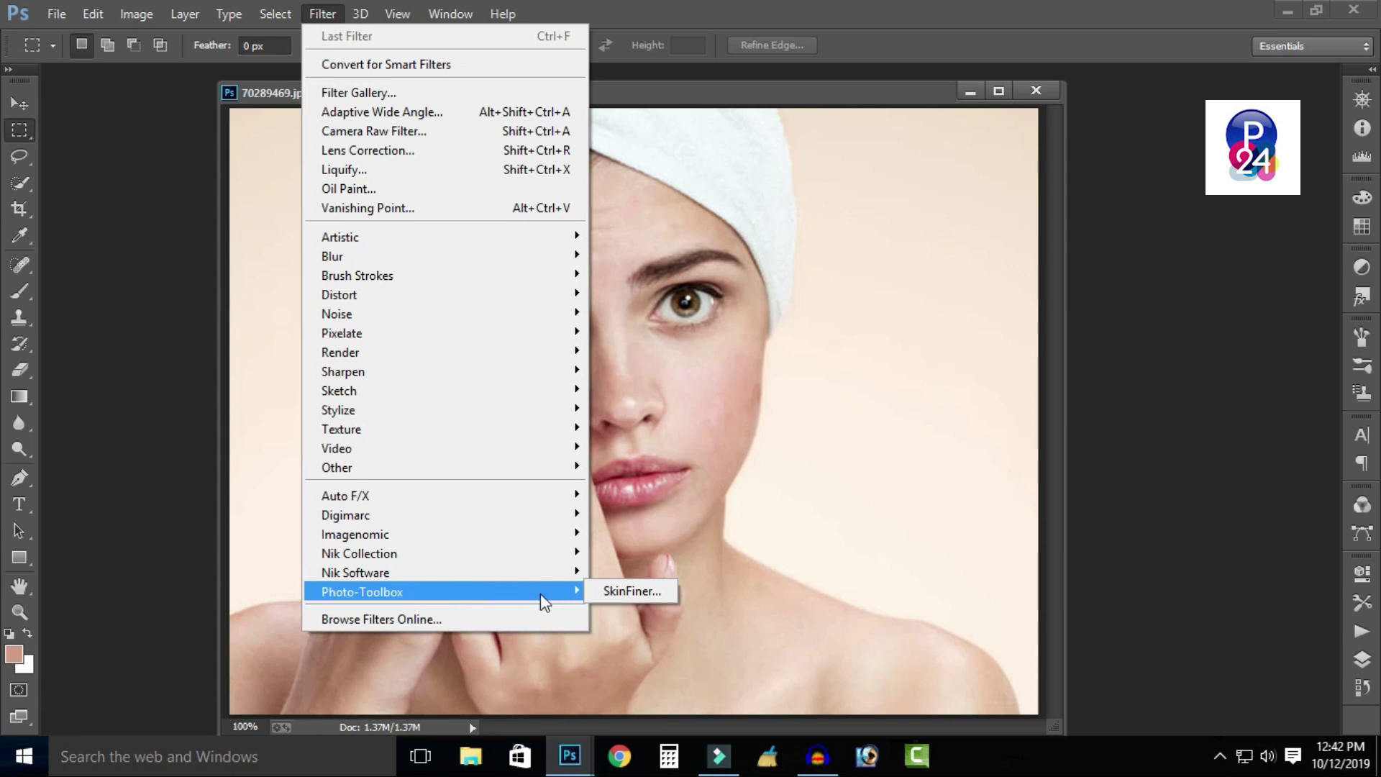
# Launch the Photo-Toolbox SkinFiner filter on the portrait.
pyautogui.click(633, 590)
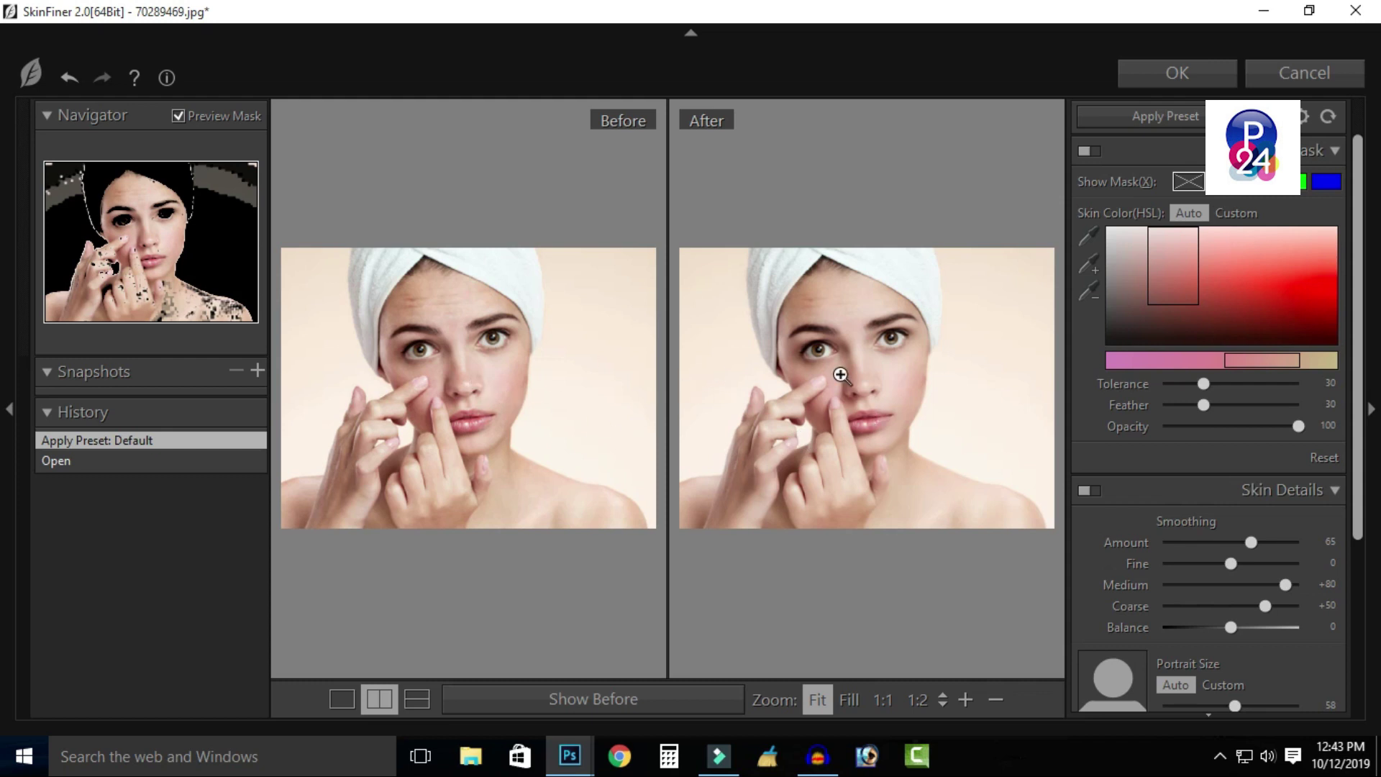
# Compare before and after at 1:1, then apply SkinFiner's Default preset.
pyautogui.click(804, 380)
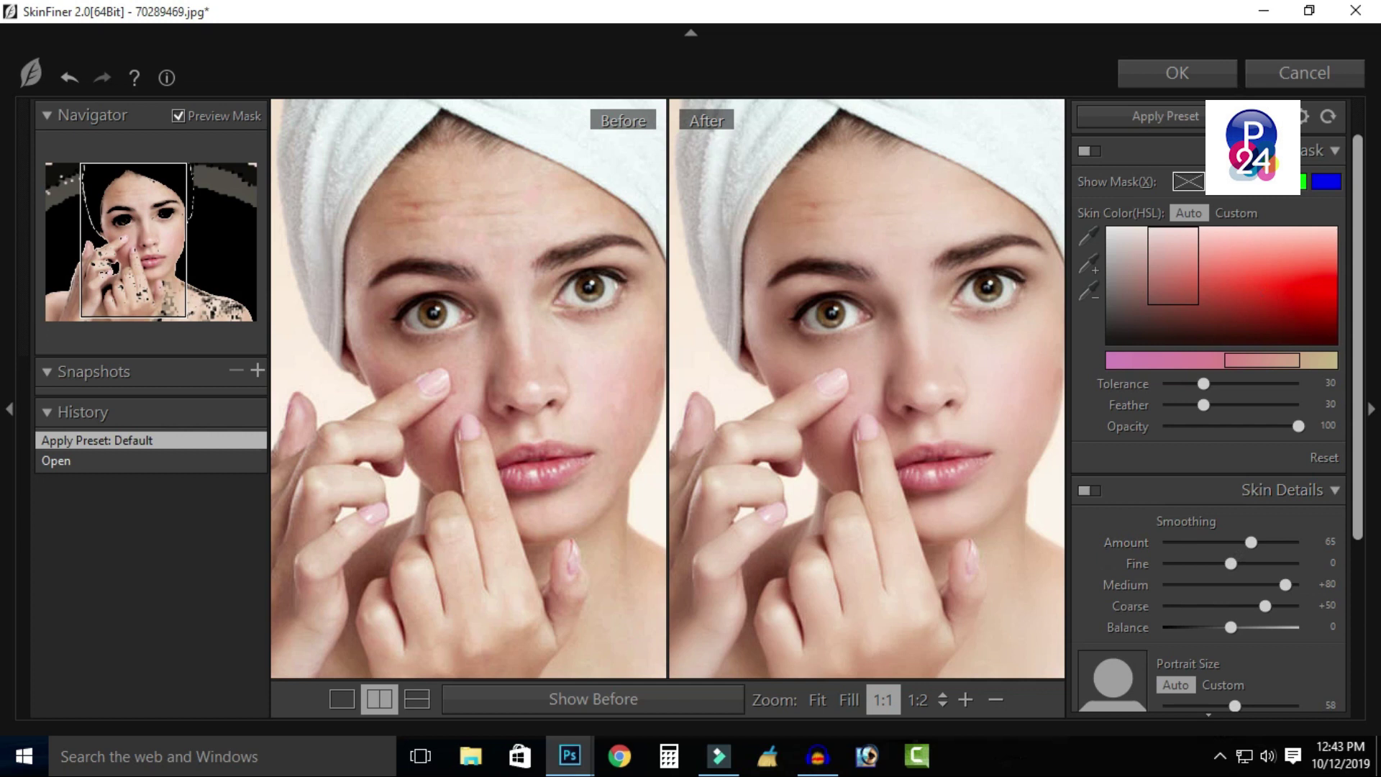
pyautogui.click(1183, 80)
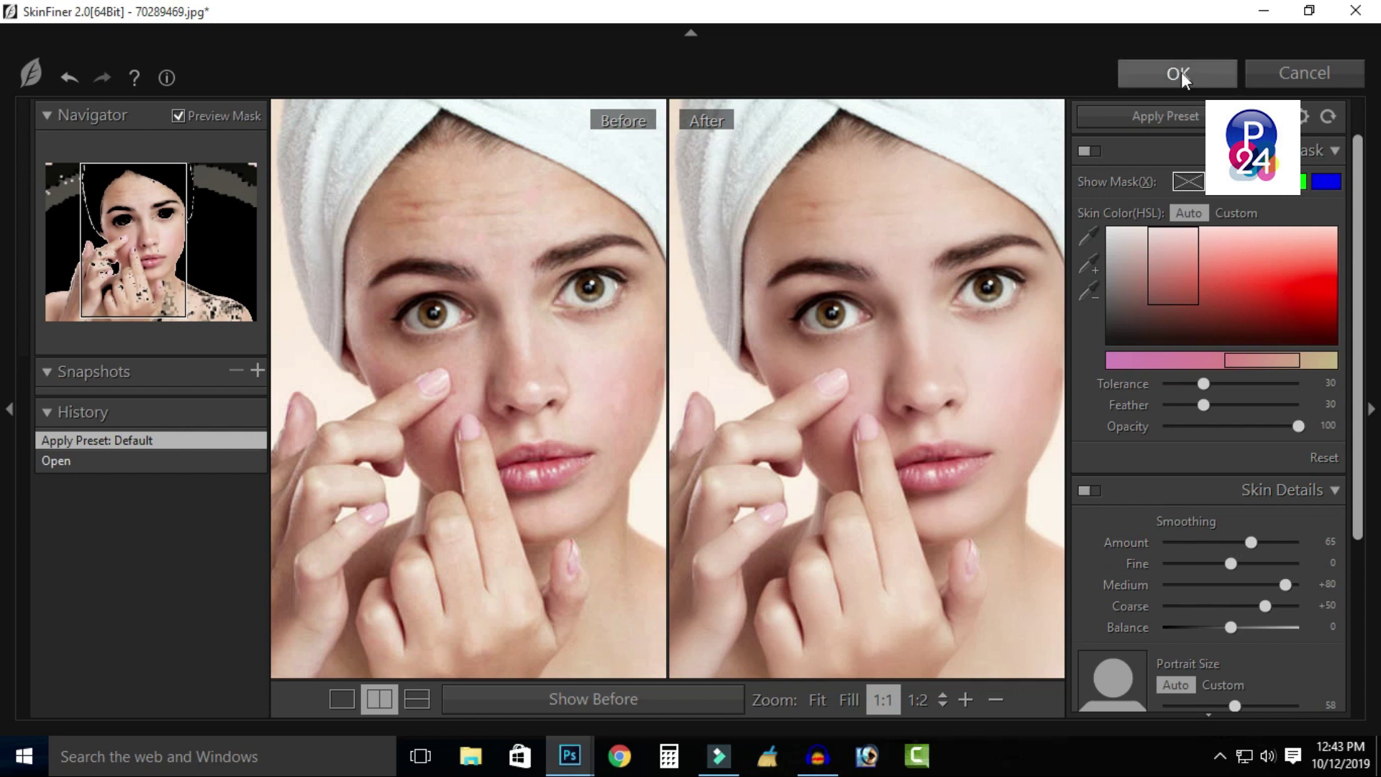